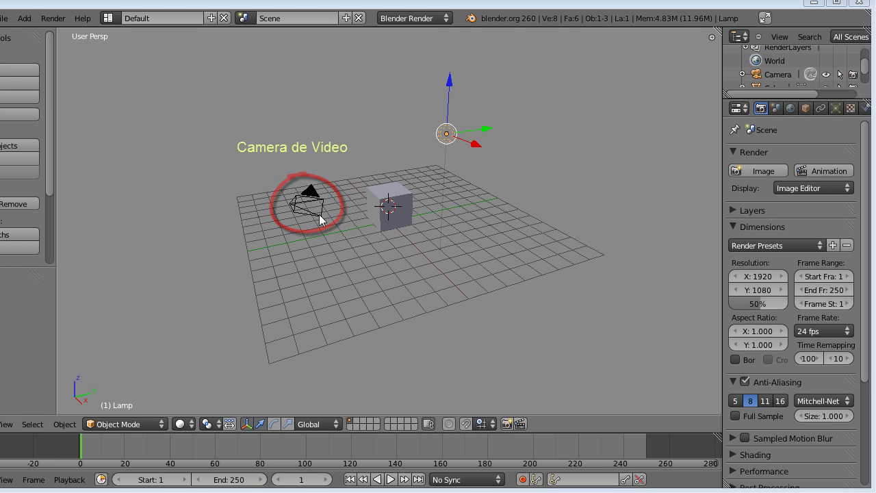
Select the camera, switch the selection to the lamp, and return it to the camera
right_click(313, 210)
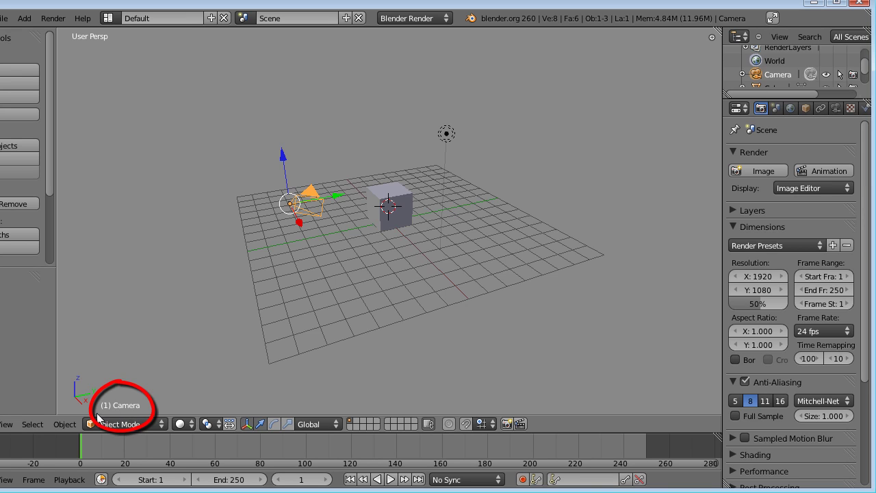
right_click(445, 135)
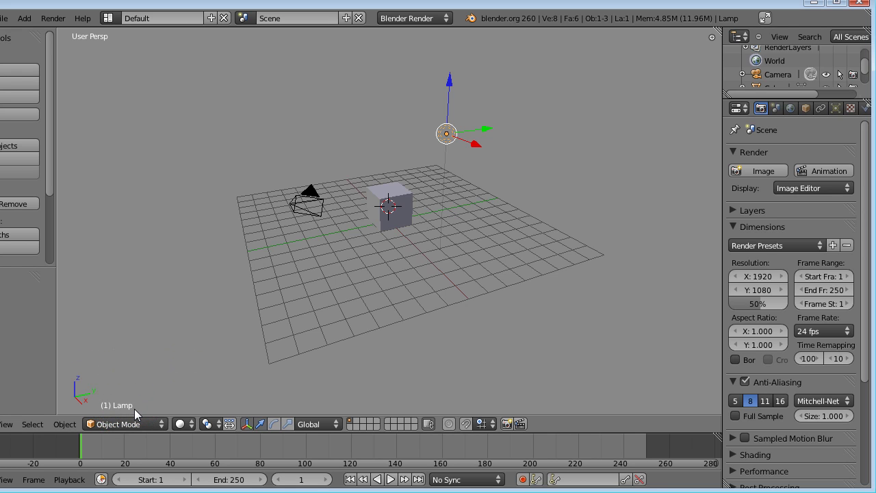
right_click(307, 201)
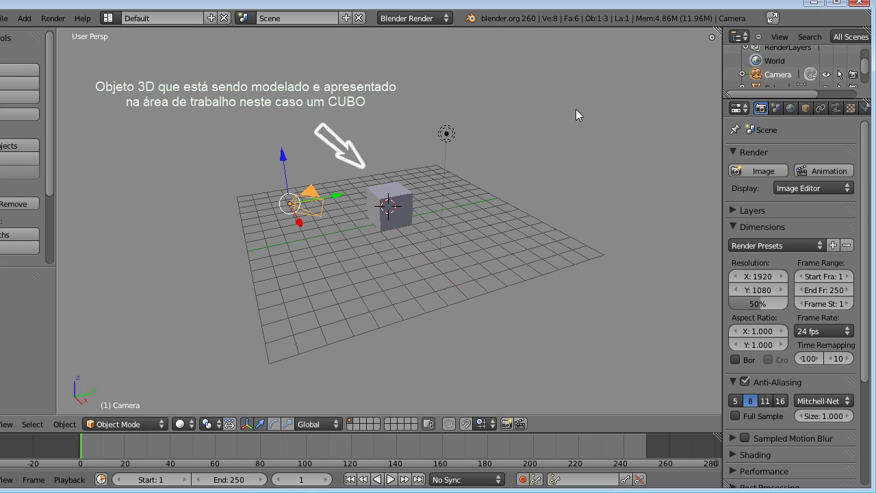
Render the scene as a still image and return to the 3D view
key(F12)
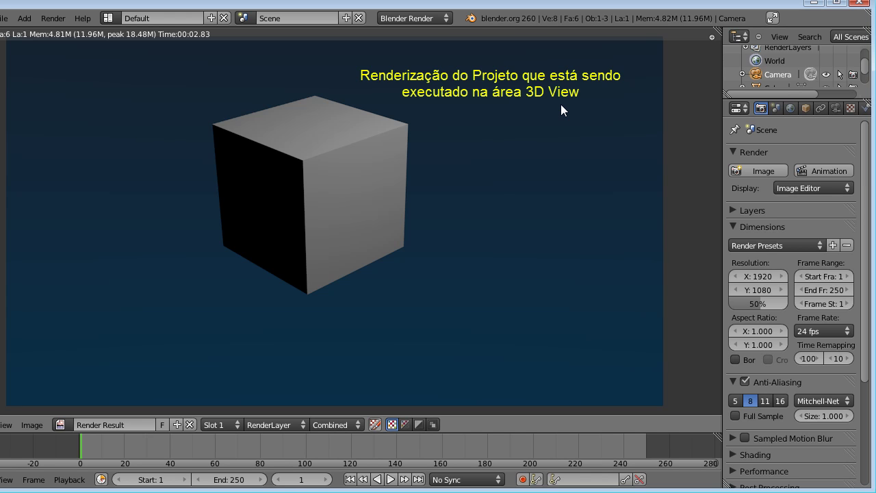
key(Escape)
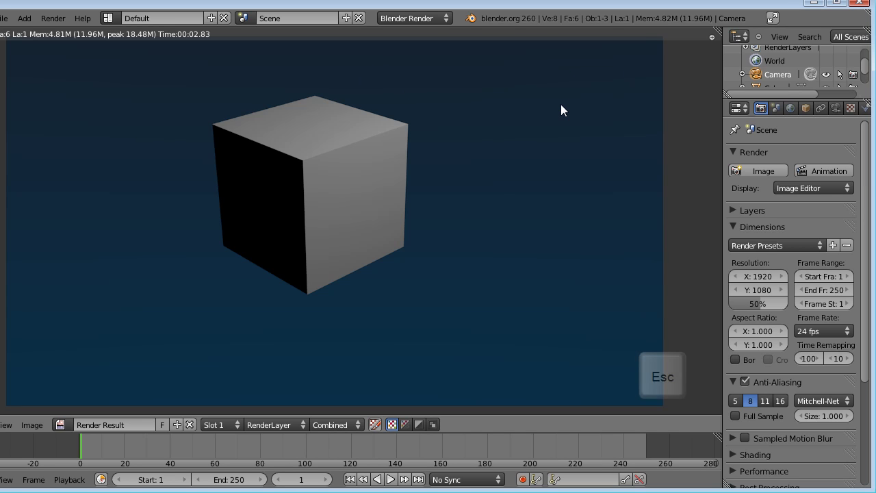
key(Escape)
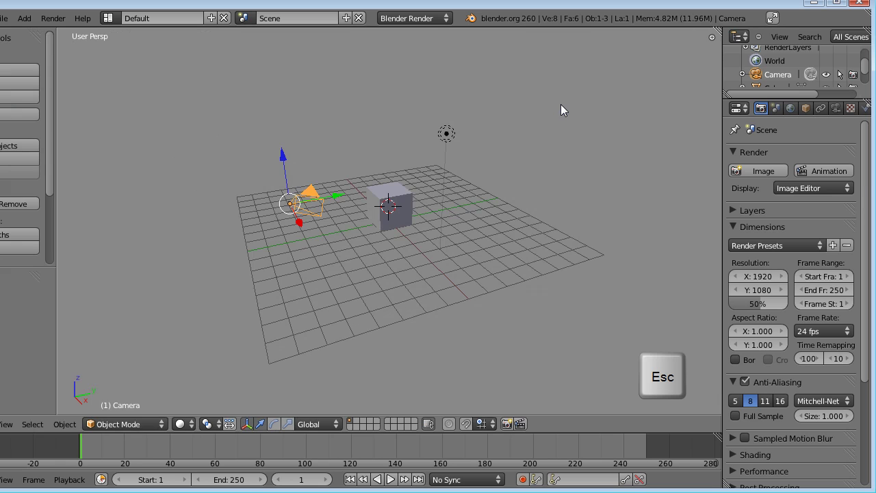
Select the cube and move it slightly along the global Z axis with the translate manipulator
right_click(451, 138)
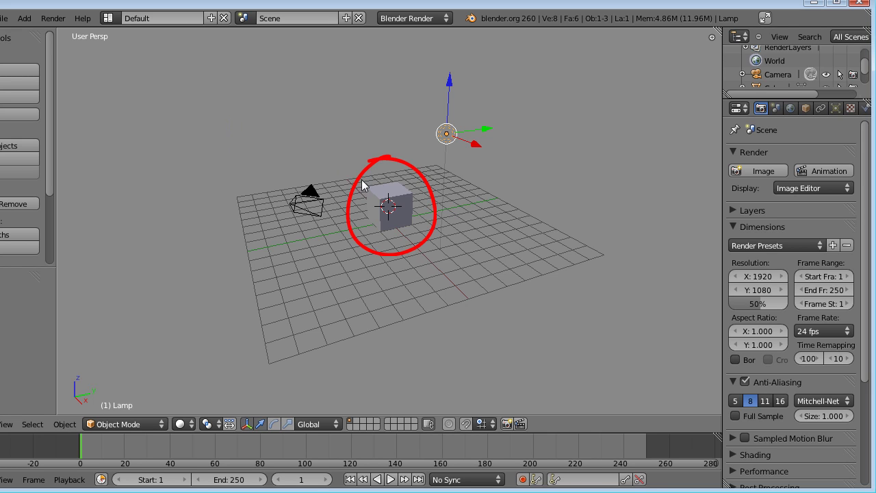
right_click(399, 194)
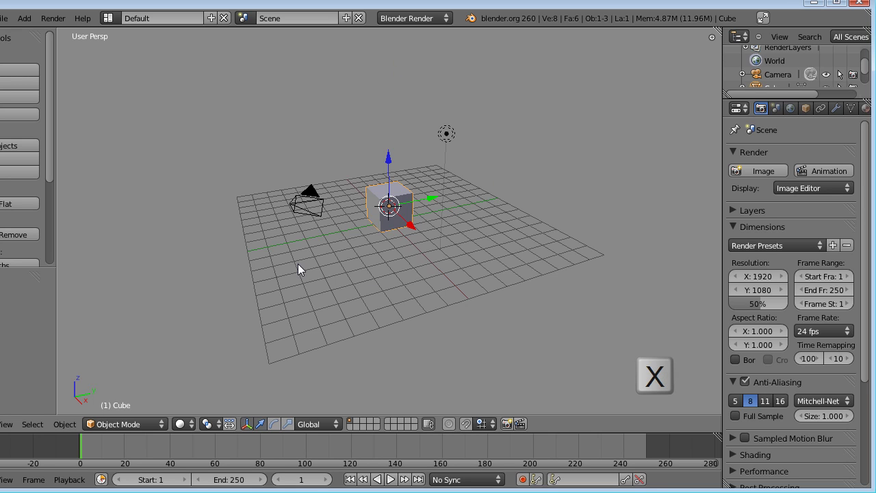
key(x)
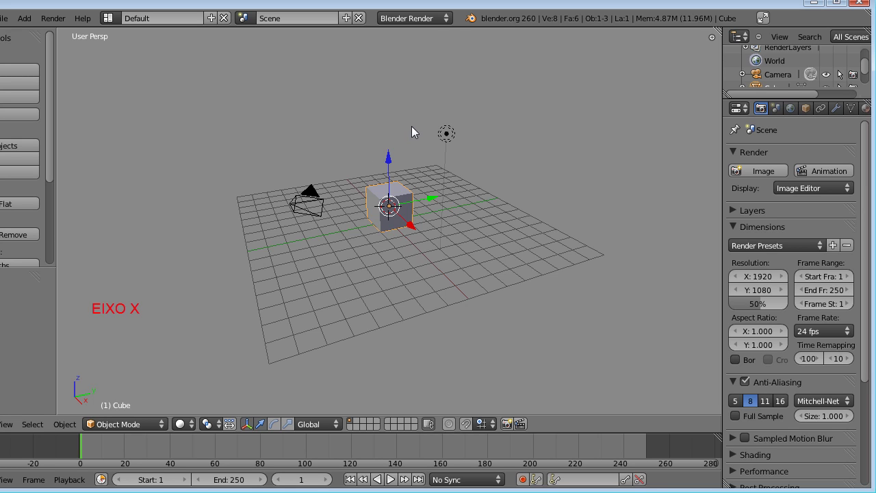
click(388, 162)
drag(388, 165, 386, 160)
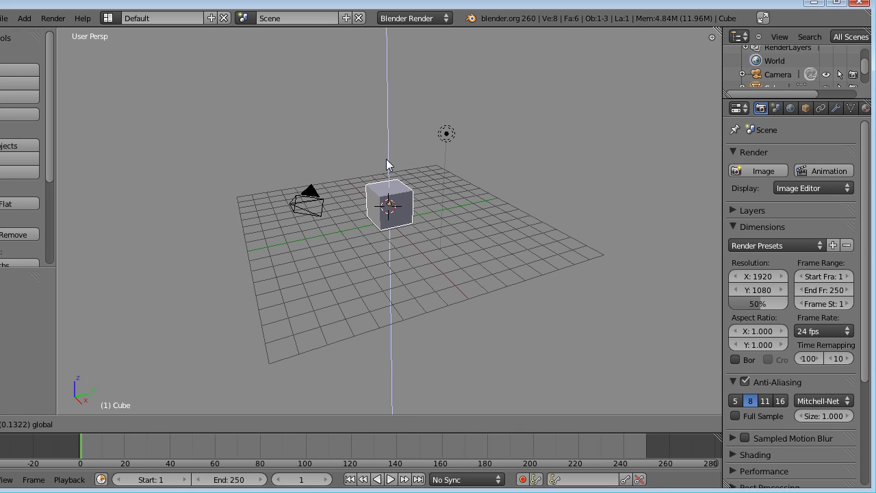
mouse_move(388, 165)
mouse_down()
mouse_move(387, 40)
mouse_move(401, 189)
mouse_move(398, 327)
mouse_move(387, 279)
mouse_move(390, 46)
mouse_move(409, 163)
mouse_move(395, 338)
mouse_move(384, 253)
mouse_move(387, 154)
mouse_move(387, 163)
mouse_up()
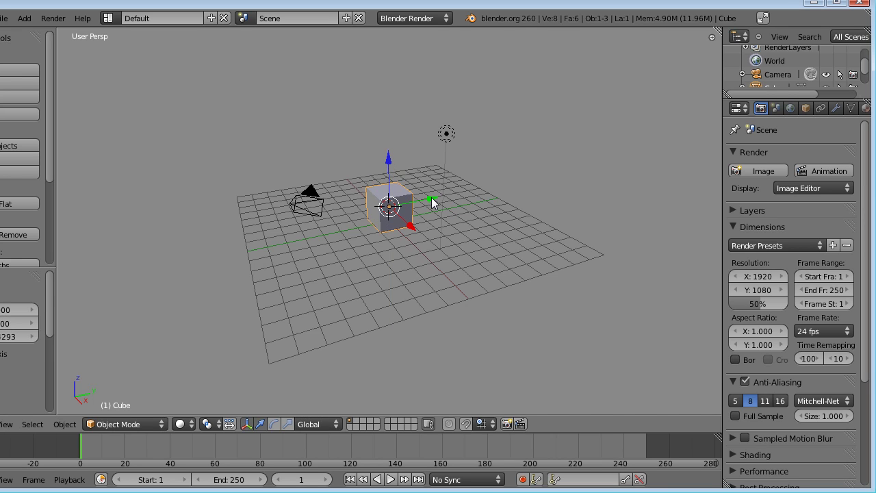
Move the cube slightly along the global Y axis and about 0.168 along the global X axis
mouse_move(432, 200)
mouse_down()
mouse_move(577, 176)
mouse_move(273, 217)
mouse_move(620, 160)
mouse_move(535, 178)
mouse_move(257, 207)
mouse_move(448, 186)
mouse_move(426, 188)
mouse_up()
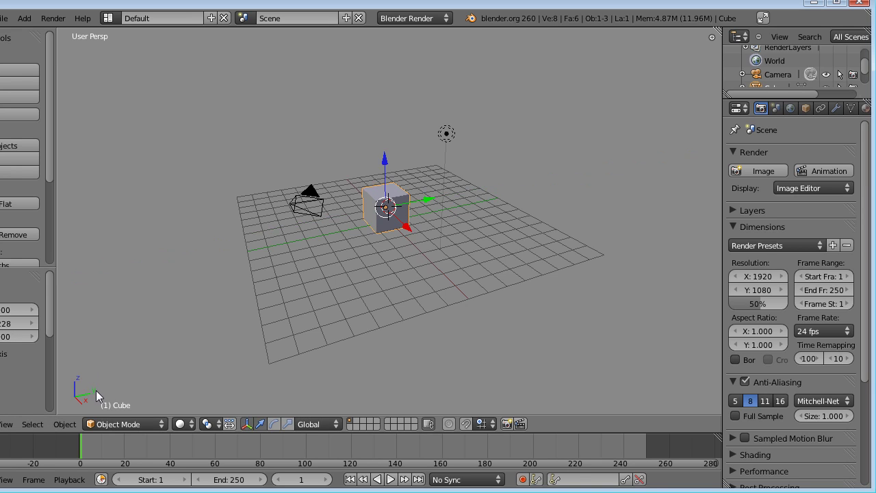
click(408, 229)
mouse_move(408, 229)
mouse_down()
mouse_move(517, 356)
mouse_move(348, 180)
mouse_move(451, 264)
mouse_move(419, 217)
mouse_up()
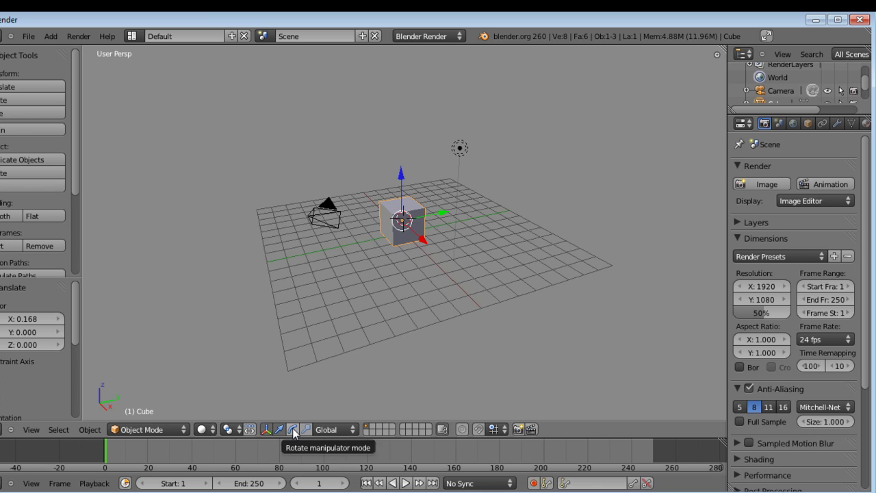
Use the rotate manipulator to turn the cube about 95.5° around Y, -89.5° around X and -84.3° around Z
click(293, 430)
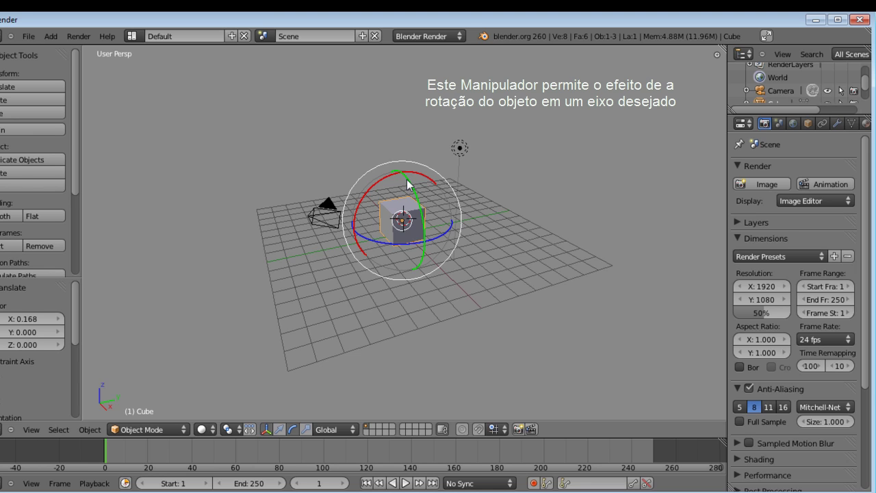
drag(408, 184, 425, 230)
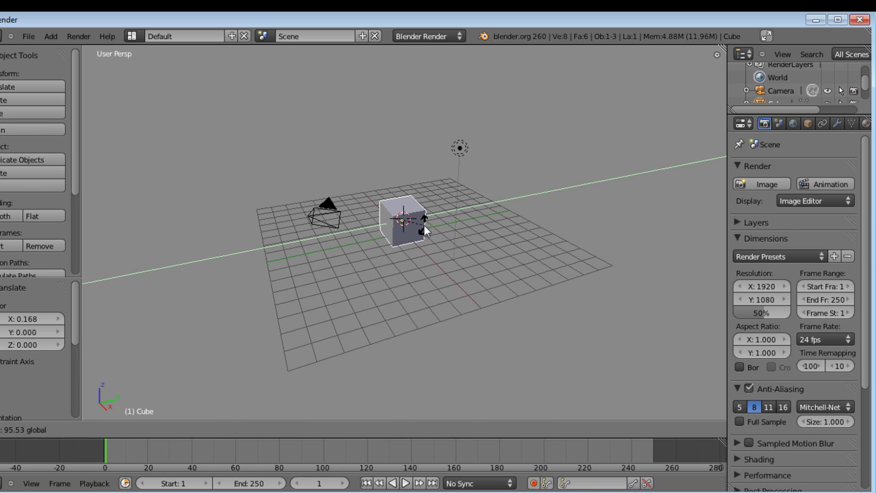
drag(424, 231, 425, 230)
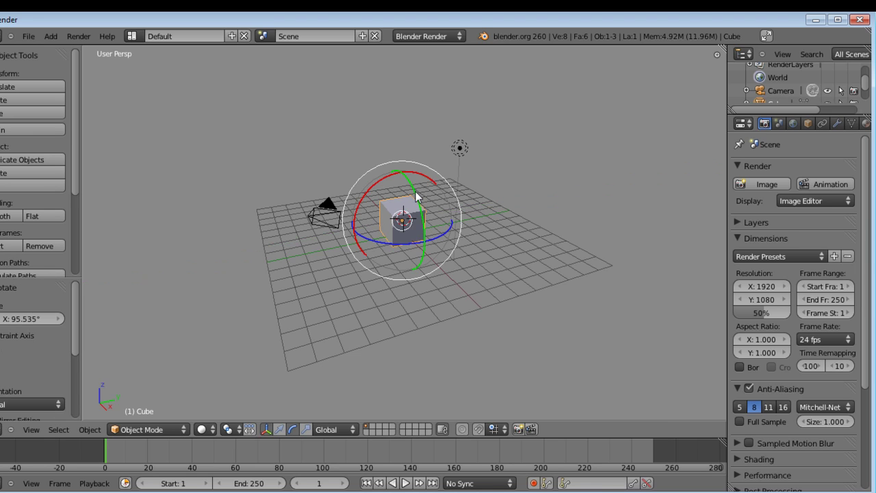
drag(415, 172, 399, 250)
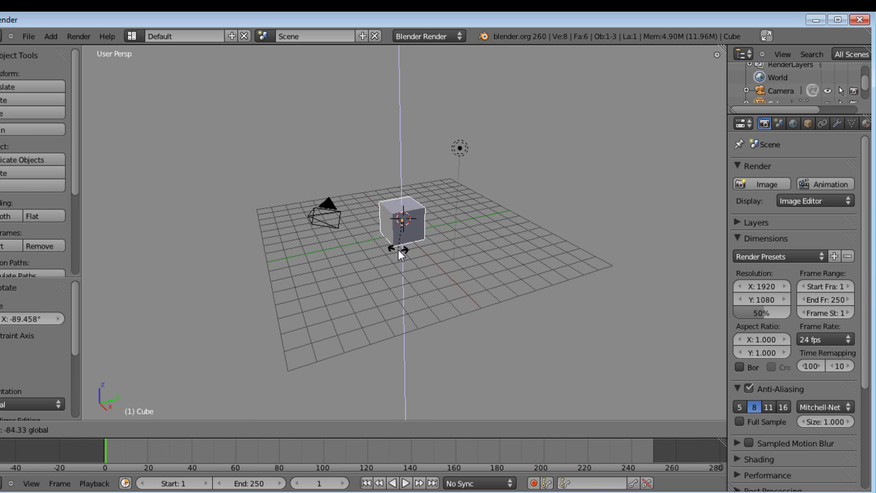
click(400, 252)
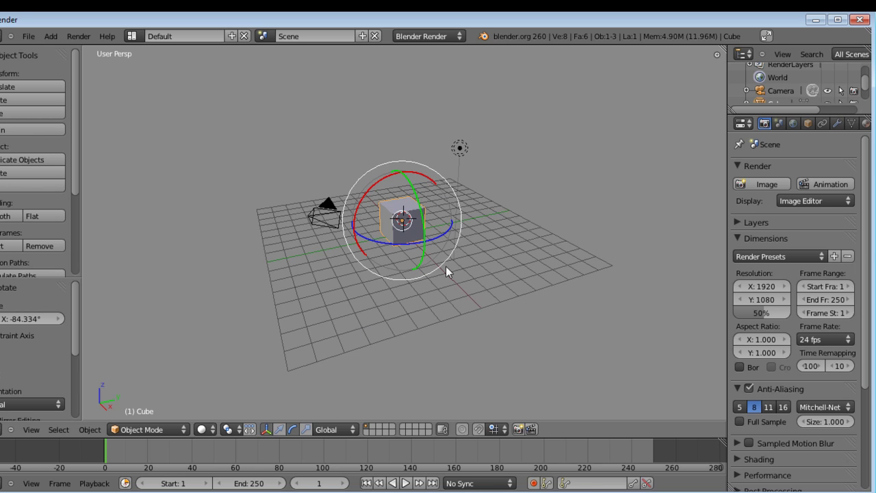
Use the scale manipulator to enlarge the cube by about 1.17 along Z, slightly along Y, and about 1.31 along X
click(306, 430)
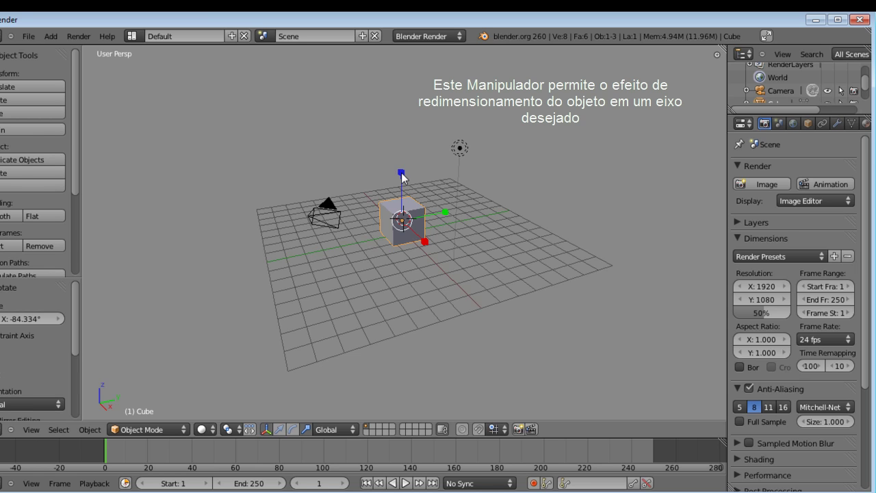
mouse_move(402, 173)
mouse_down()
mouse_move(405, 94)
mouse_move(411, 212)
mouse_move(404, 78)
mouse_move(410, 178)
mouse_up()
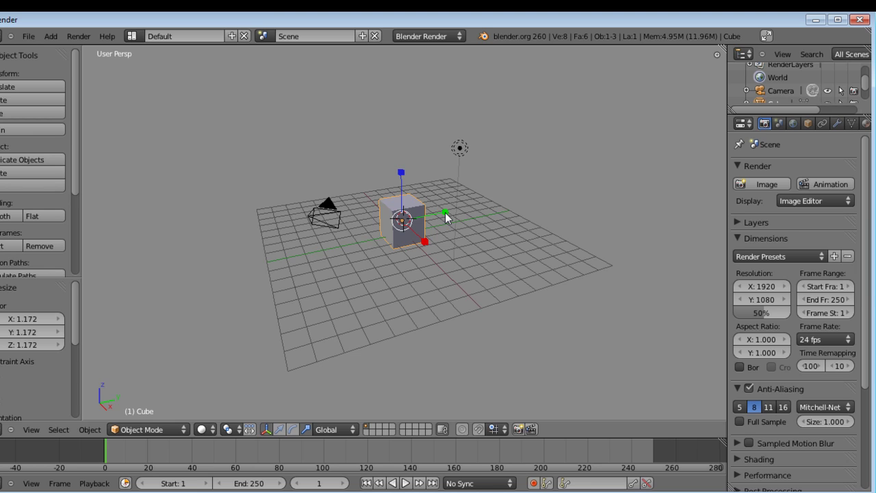
mouse_move(445, 213)
mouse_down()
mouse_move(611, 182)
mouse_move(438, 217)
mouse_move(577, 188)
mouse_move(465, 202)
mouse_move(455, 212)
mouse_up()
drag(424, 243, 442, 230)
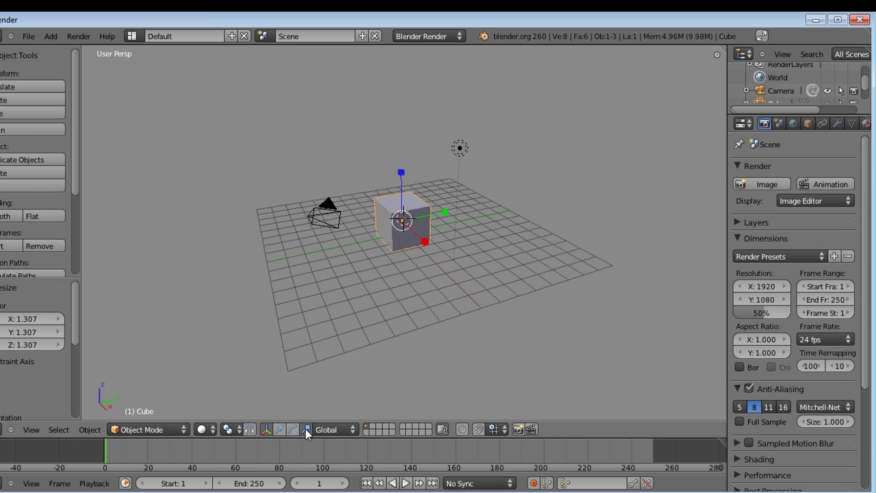
Hide the 3D manipulator widget and show it again
click(267, 430)
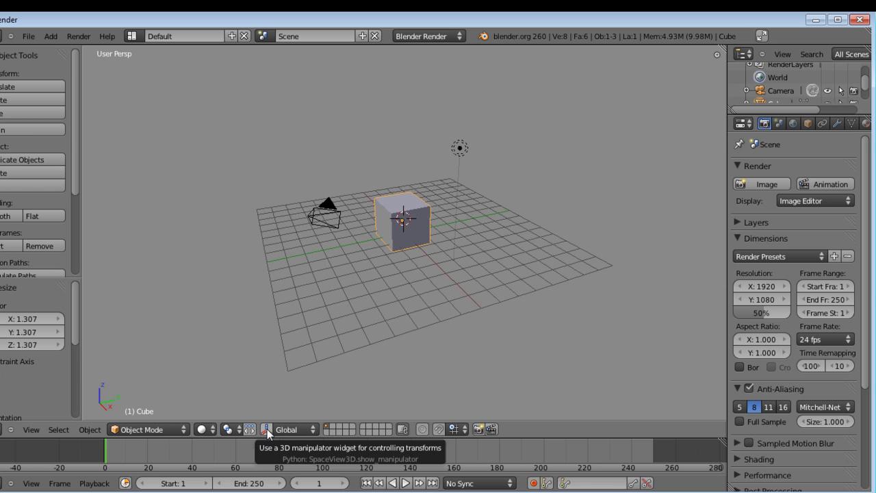
click(267, 429)
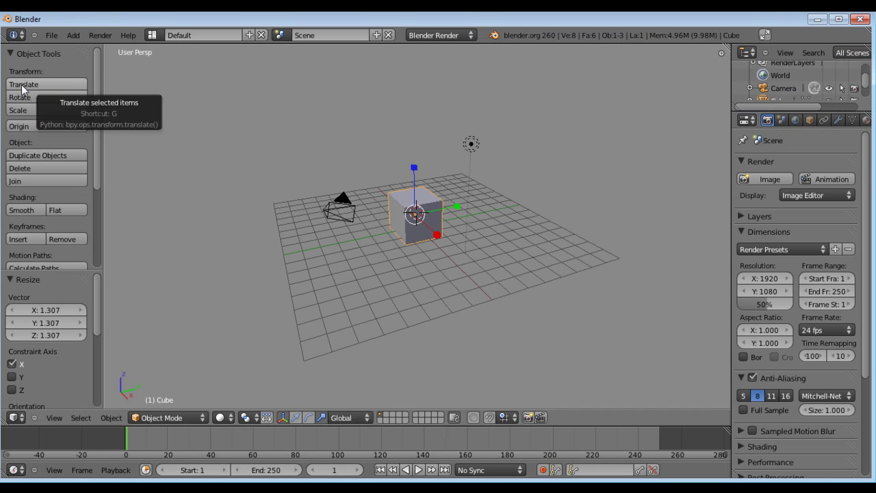
Move the cube freely with the Translate tool by about -0.04 in X, 0.89 in Y and 0.80 in Z
click(67, 266)
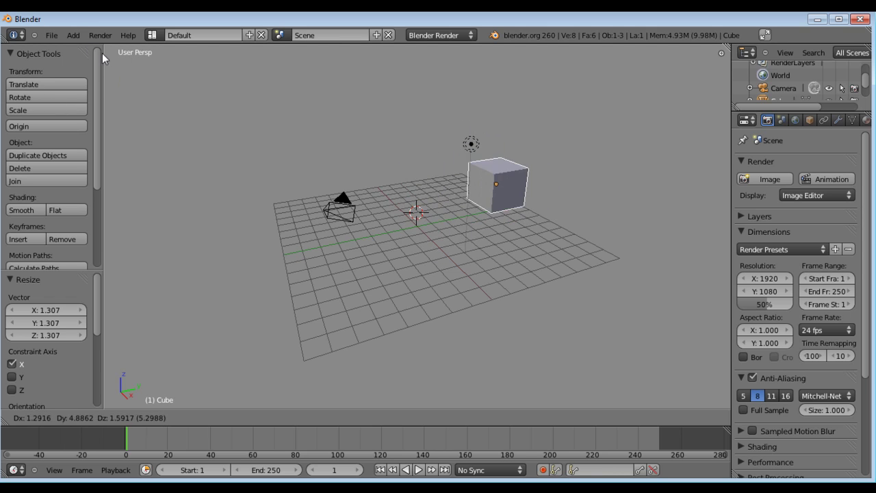
click(34, 70)
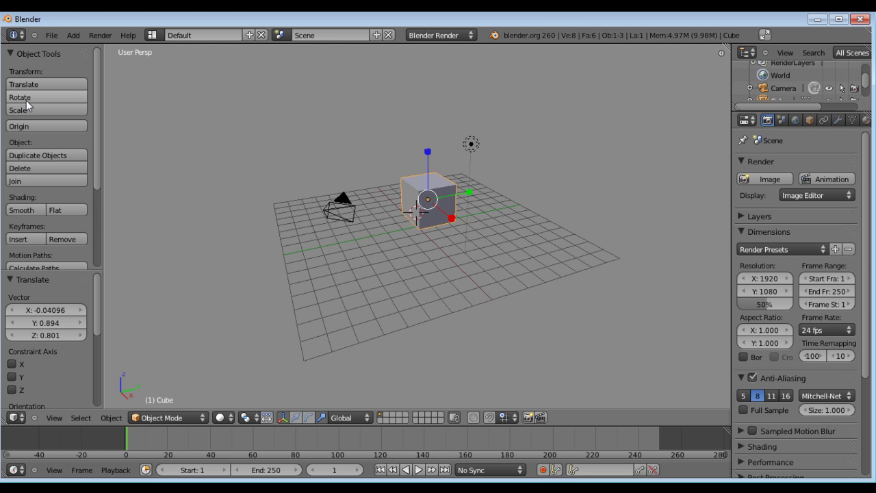
Rotate the cube with the Rotate tool, trying trackball mode and the Y-axis constraint, and finish at about 51.7° around global Z
click(26, 100)
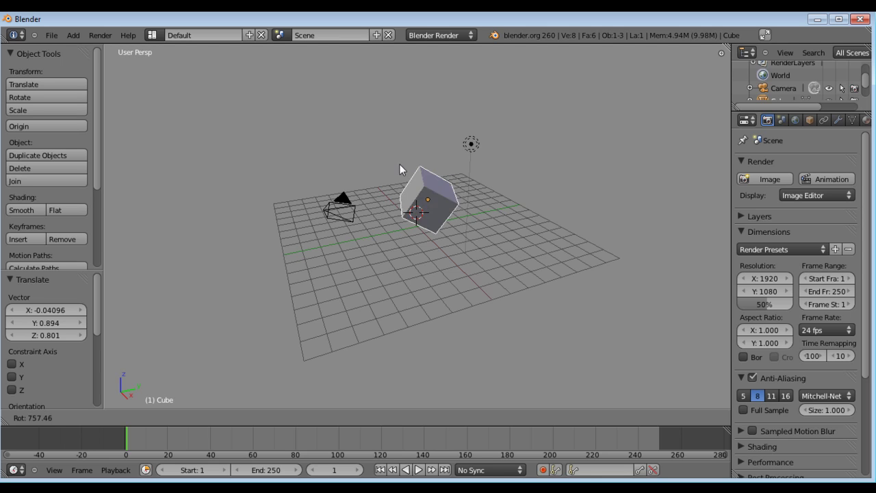
key(r)
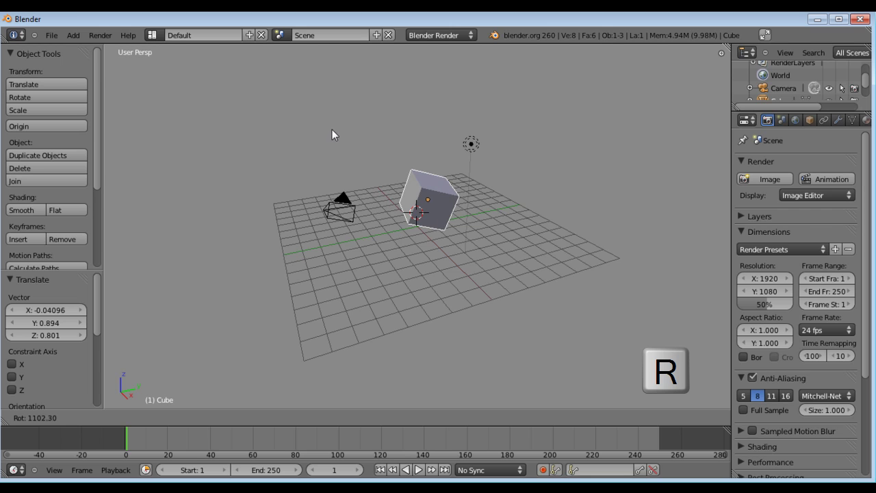
key(r)
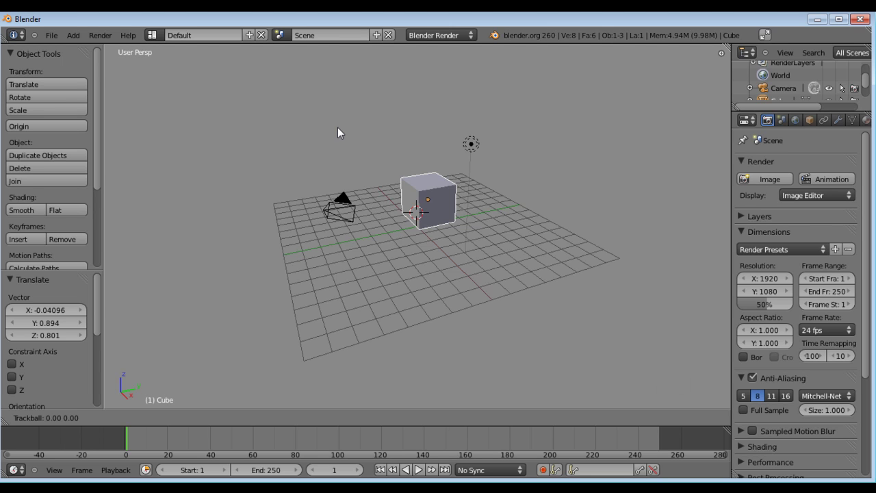
key(z)
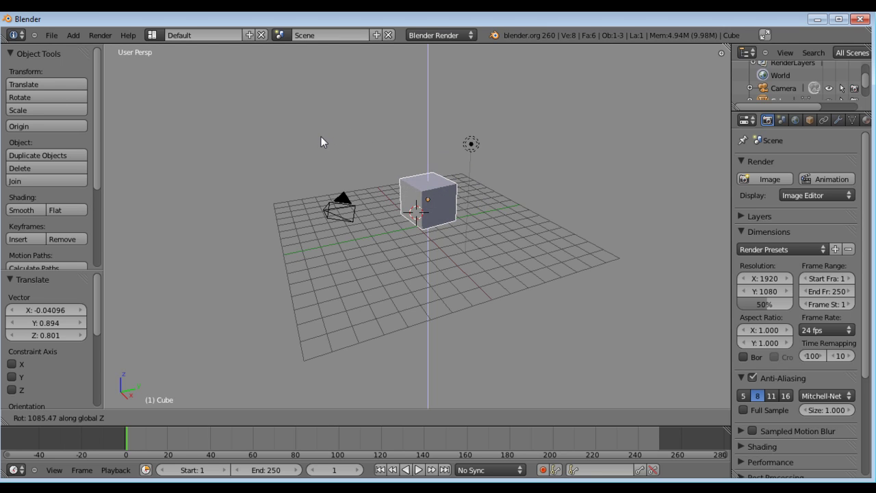
key(r)
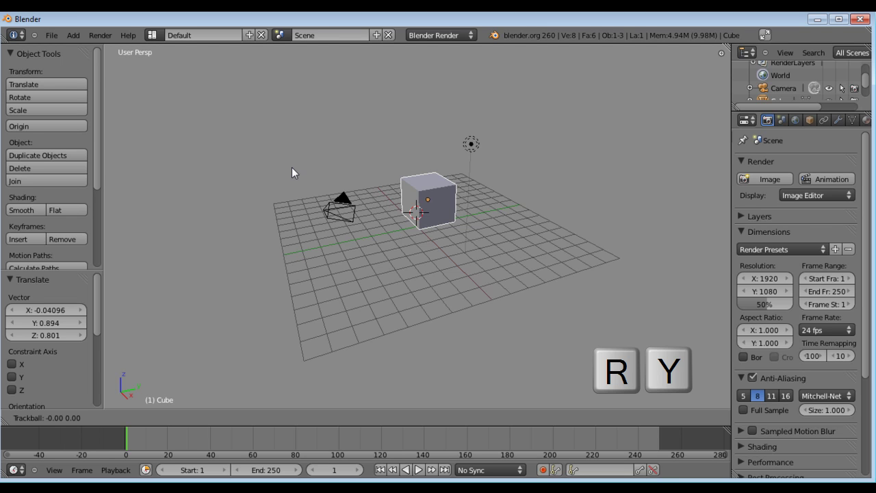
key(y)
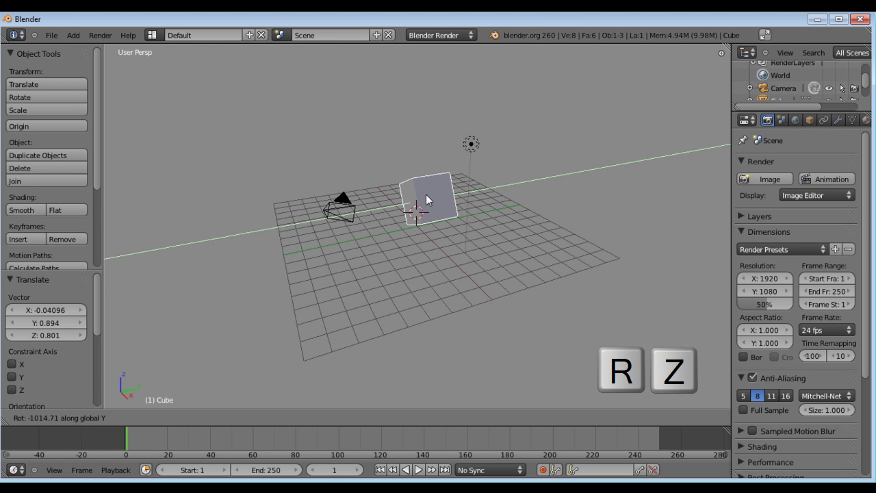
key(r)
key(y)
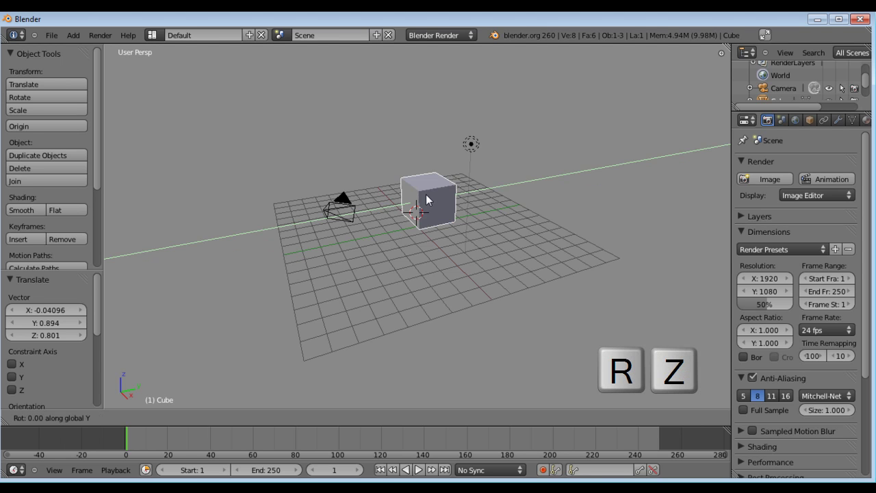
key(z)
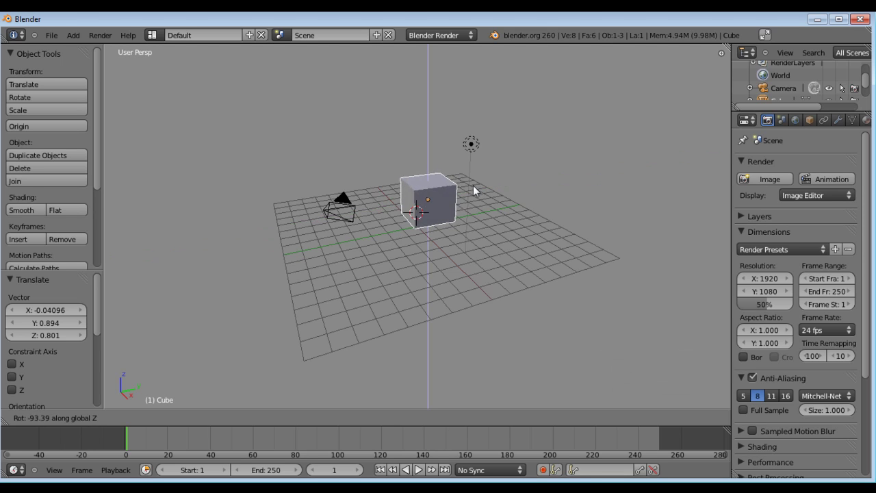
click(412, 200)
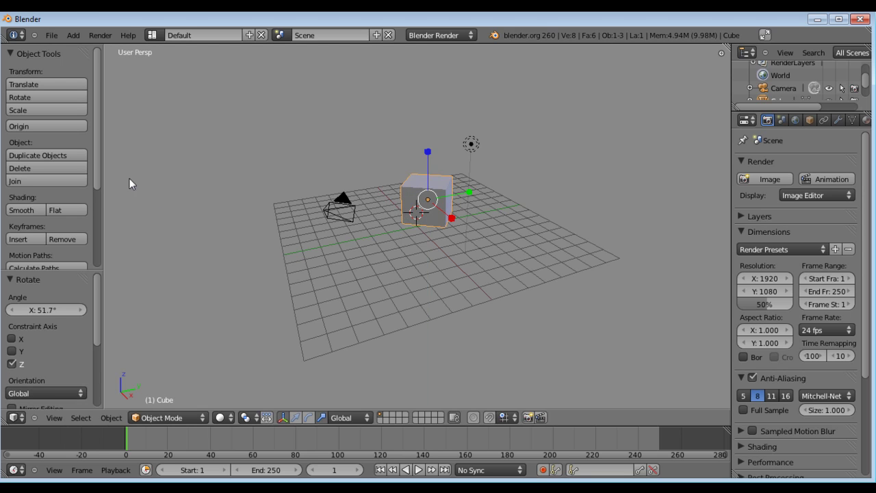
Shrink the cube uniformly with the Scale tool to about 0.271, and scale it along global Y by about 5.75
click(18, 111)
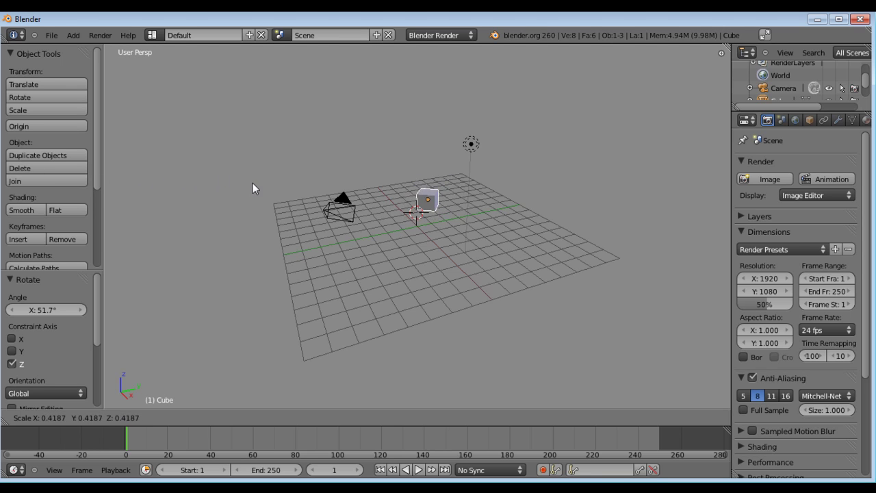
click(315, 205)
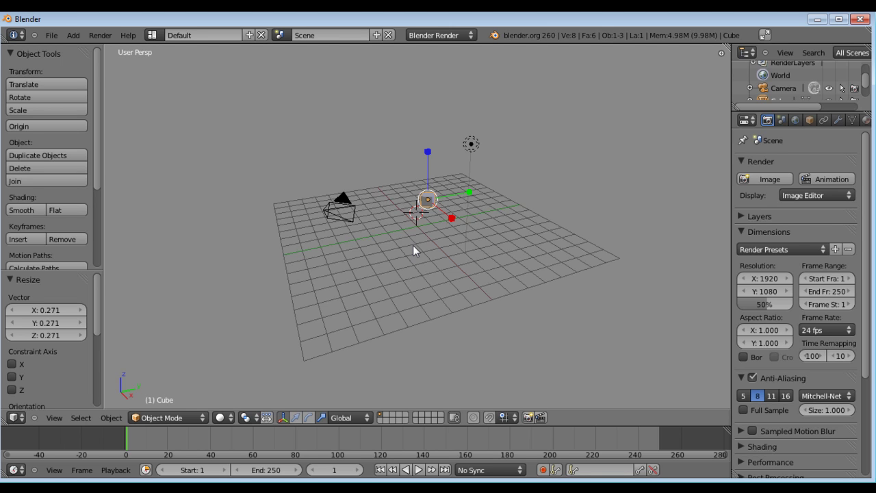
key(s)
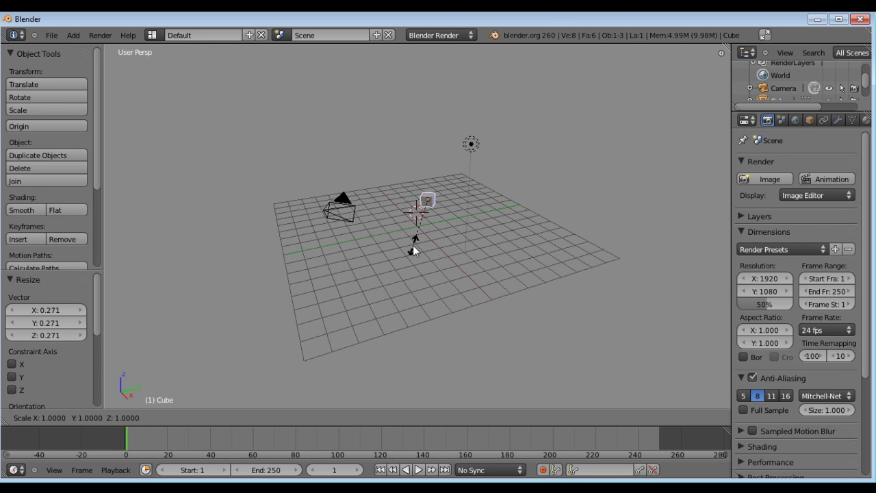
key(y)
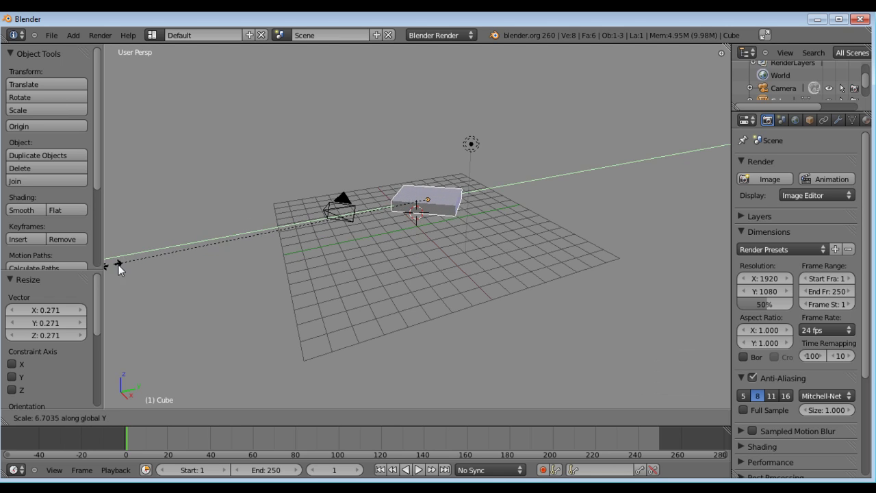
click(158, 262)
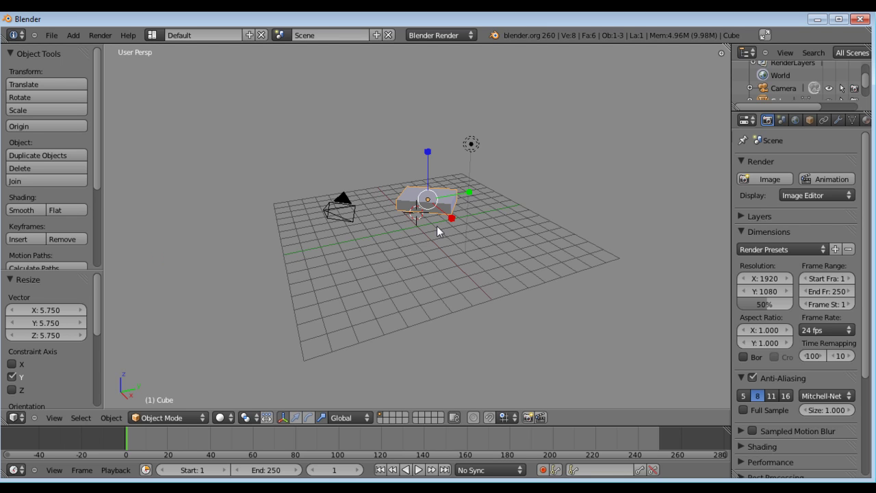
Scale the flattened cube along global X by about 2.175 and along global Z by about -0.657
key(s)
key(x)
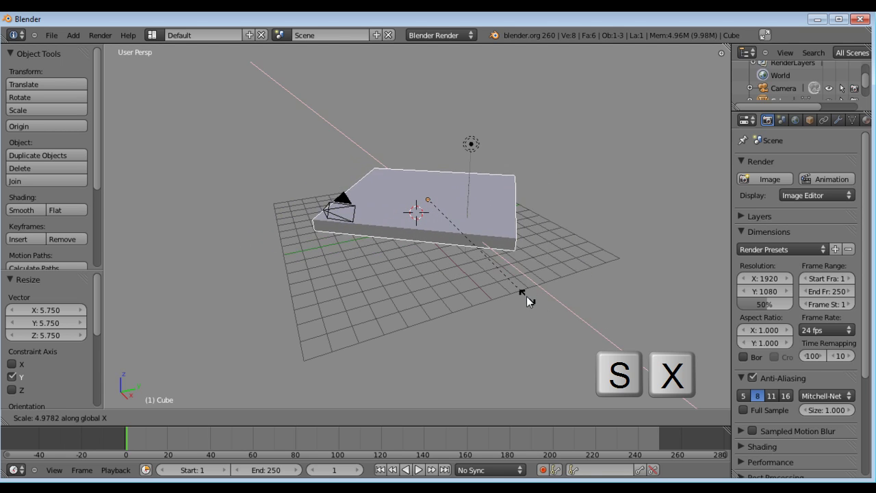
click(448, 257)
key(s)
key(z)
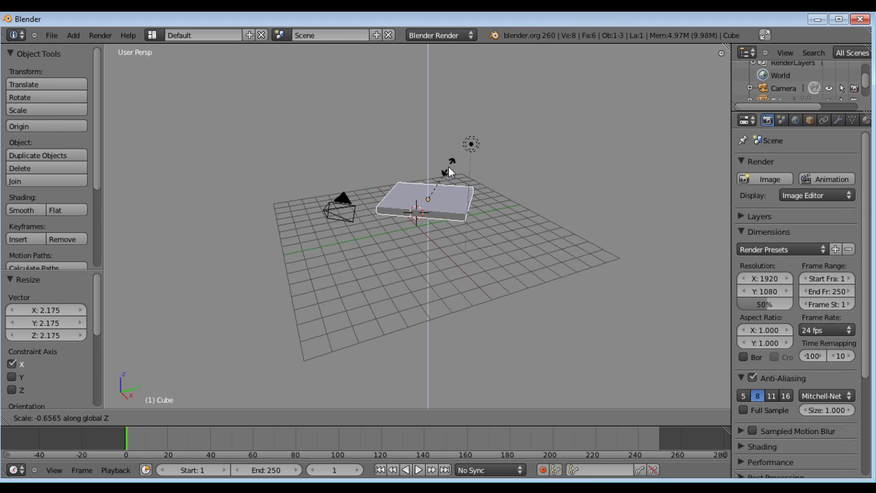
click(450, 171)
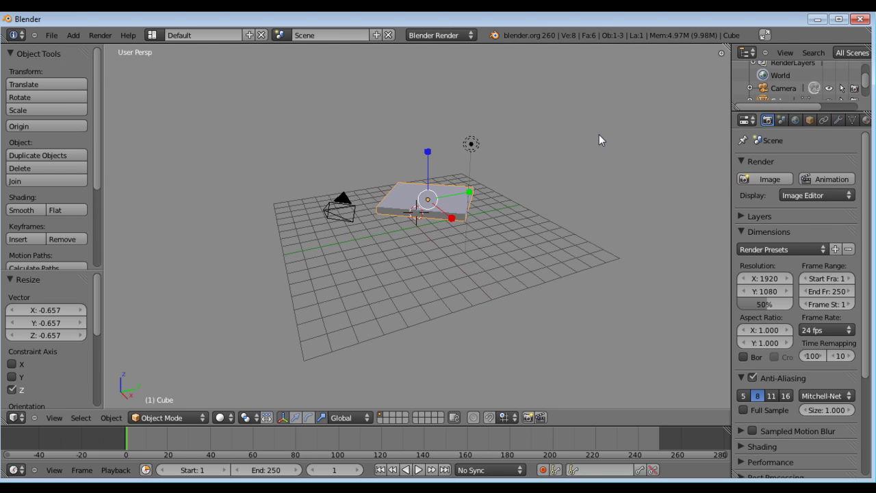